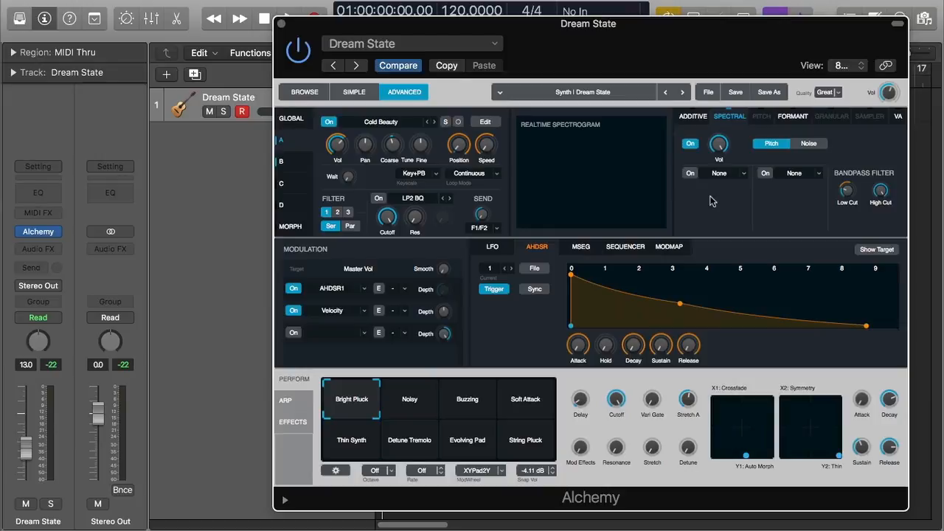
# Step: Play back the Dream State patch, then stop and return the playhead to the start of the project
pyautogui.press('space')
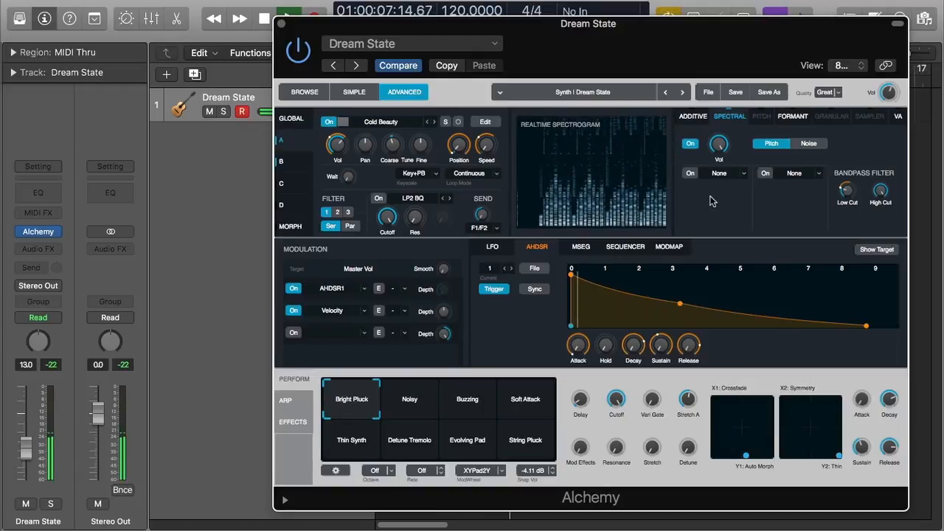
pyautogui.press('space')
pyautogui.press('Return')
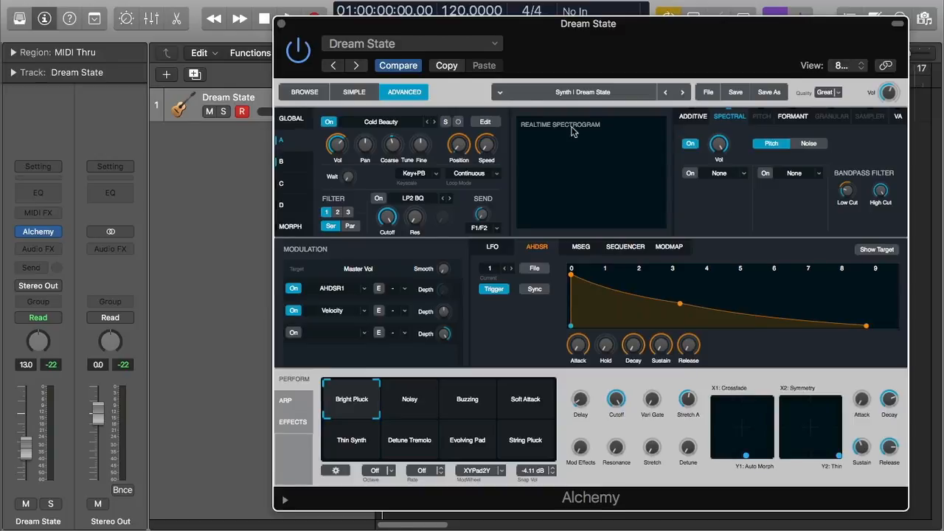
# Step: Open the audio import browser for source A, examine the analysis mode options, and cancel without importing
pyautogui.click(413, 126)
pyautogui.click(407, 122)
pyautogui.click(395, 124)
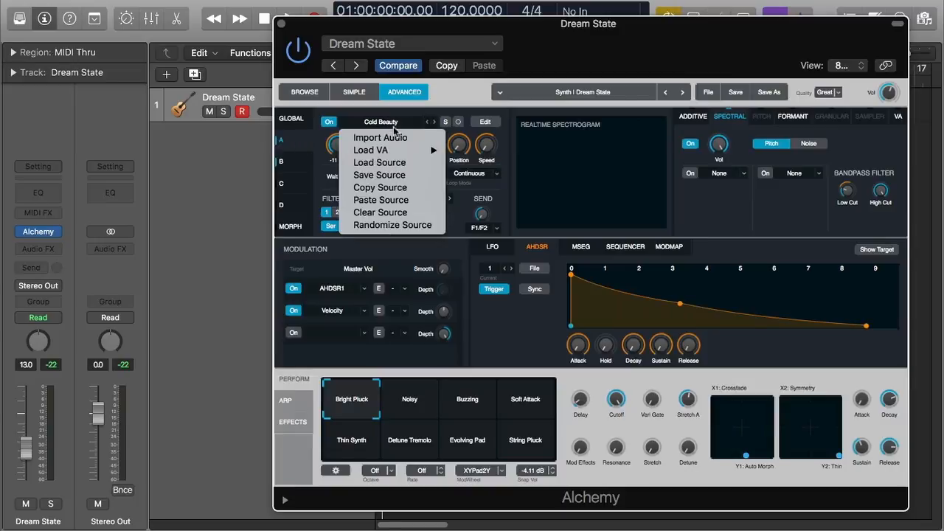
pyautogui.click(395, 138)
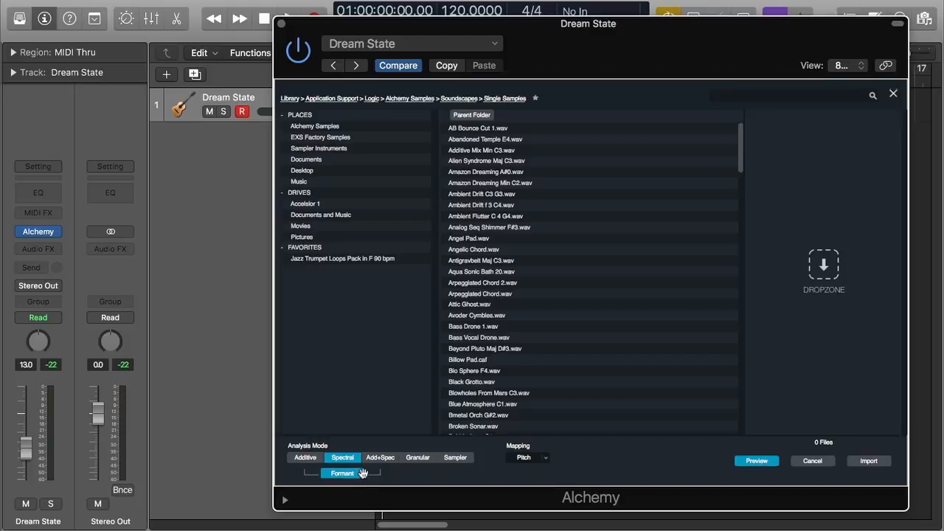
pyautogui.click(810, 463)
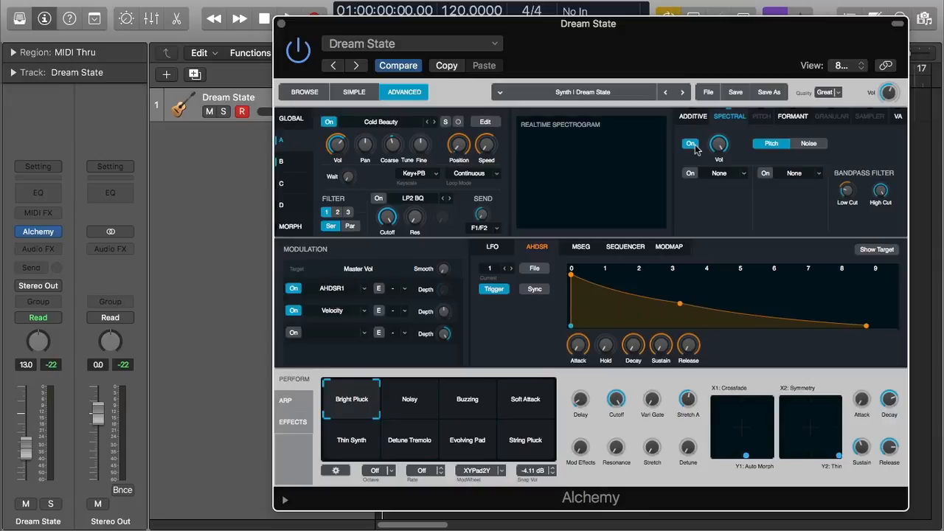
# Step: Examine source A's Additive, Spectral and Formant element settings, ending on the Spectral settings
pyautogui.moveTo(730, 149)
pyautogui.click(694, 116)
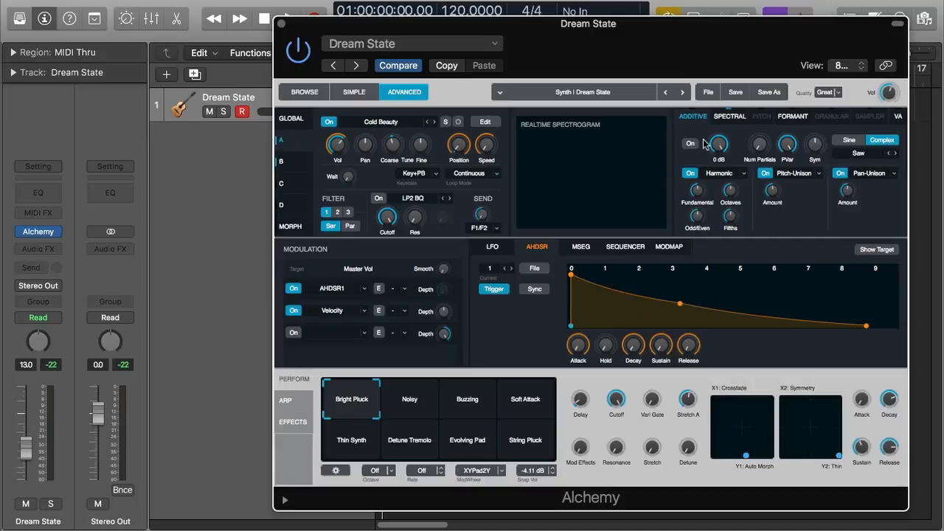
pyautogui.click(727, 116)
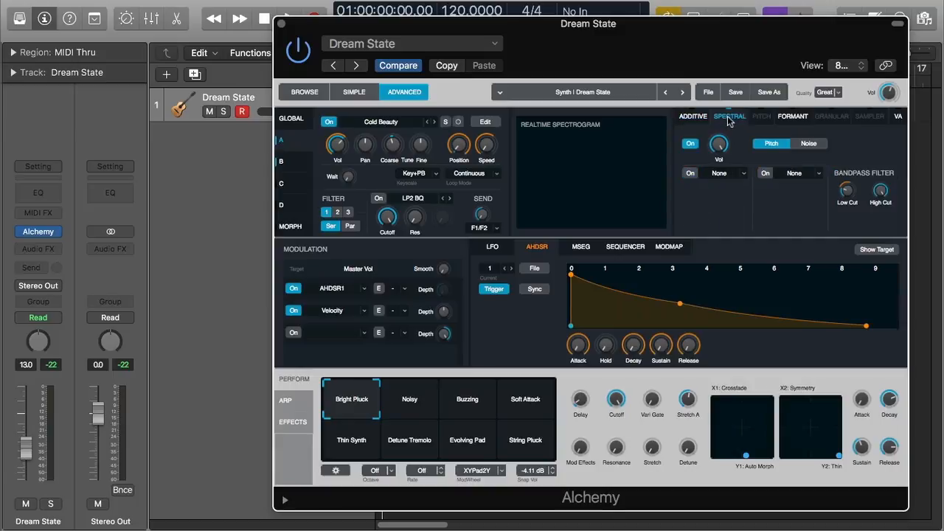
pyautogui.click(792, 115)
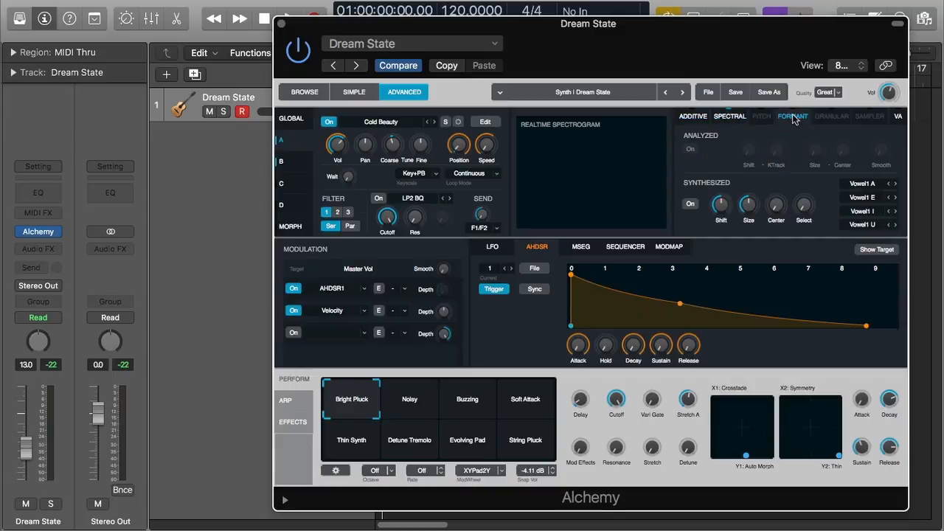
pyautogui.click(728, 118)
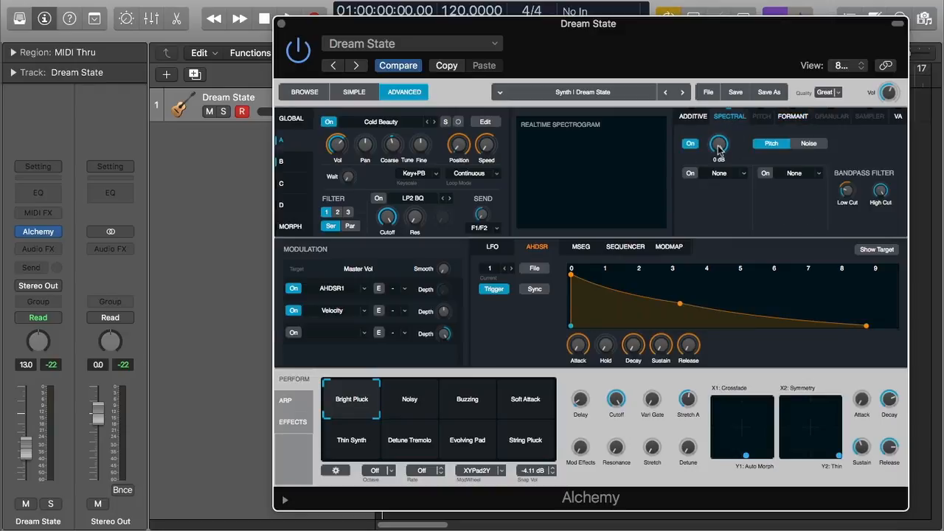
# Step: Lower source A's spectral volume slightly and select the bandpass filter's High Cut as the modulation target
pyautogui.moveTo(719, 150); pyautogui.dragTo(723, 164)
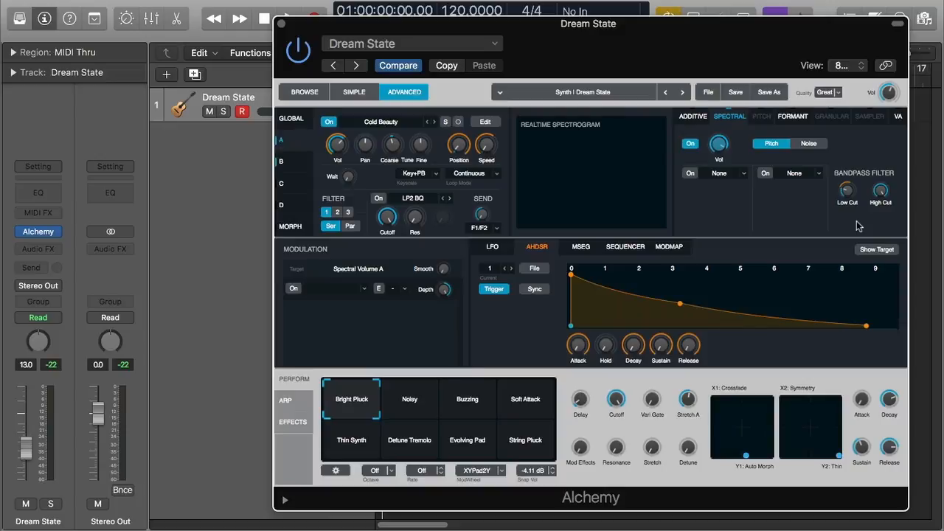
pyautogui.moveTo(854, 200)
pyautogui.click(882, 193)
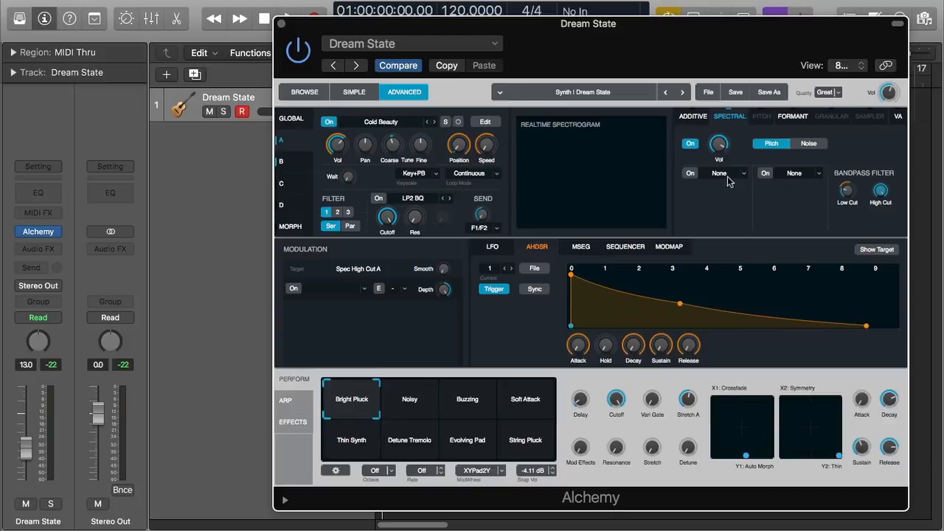
# Step: Enable both spectral effect slots of source A, loading Bloom in the first and Blur in the second
pyautogui.click(691, 174)
pyautogui.click(765, 174)
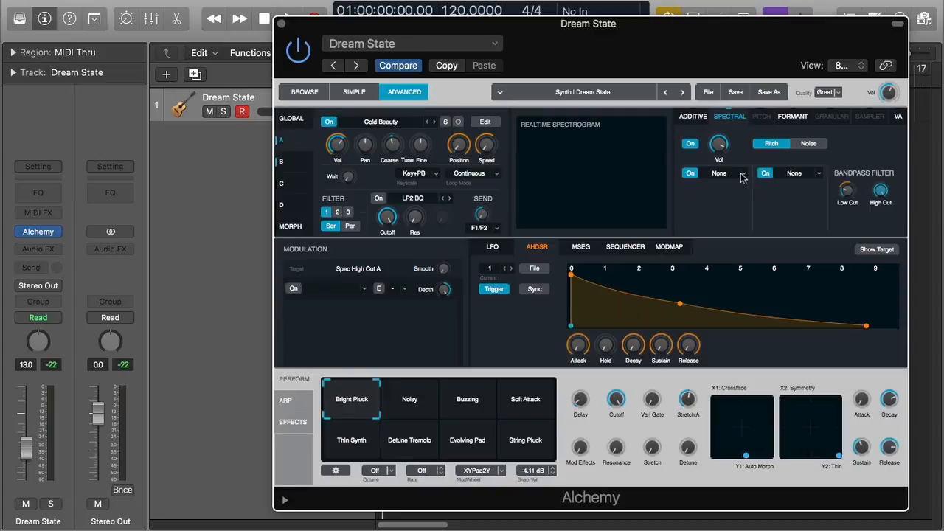
pyautogui.click(734, 175)
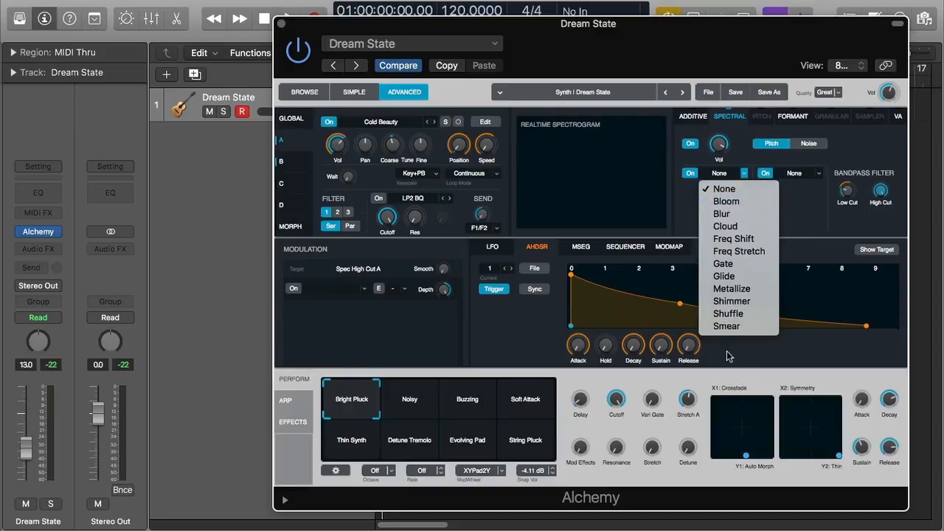
pyautogui.click(728, 204)
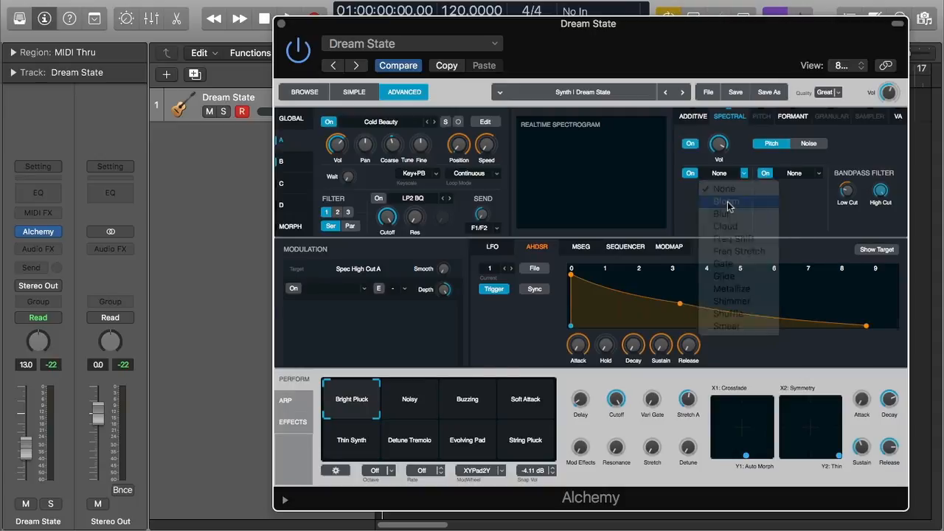
pyautogui.click(801, 174)
pyautogui.press('Escape')
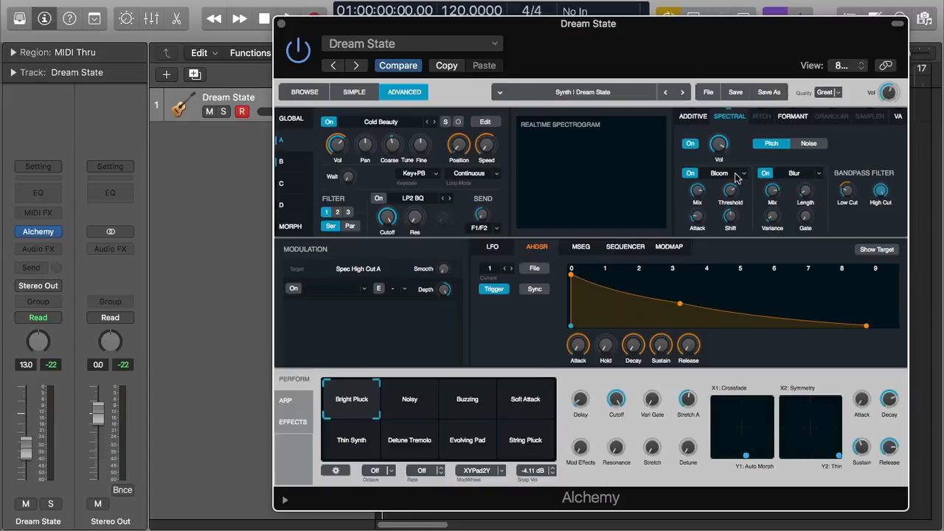
pyautogui.moveTo(738, 194)
pyautogui.moveTo(735, 216)
pyautogui.click(806, 176)
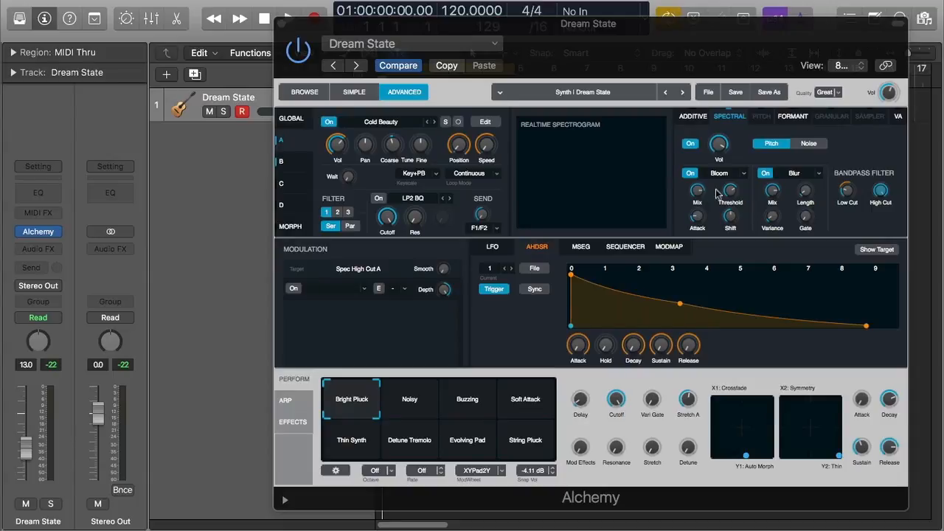
# Step: Start playback and adjust the Mix amounts of the Bloom and Blur effects
pyautogui.click(834, 161)
pyautogui.press('space')
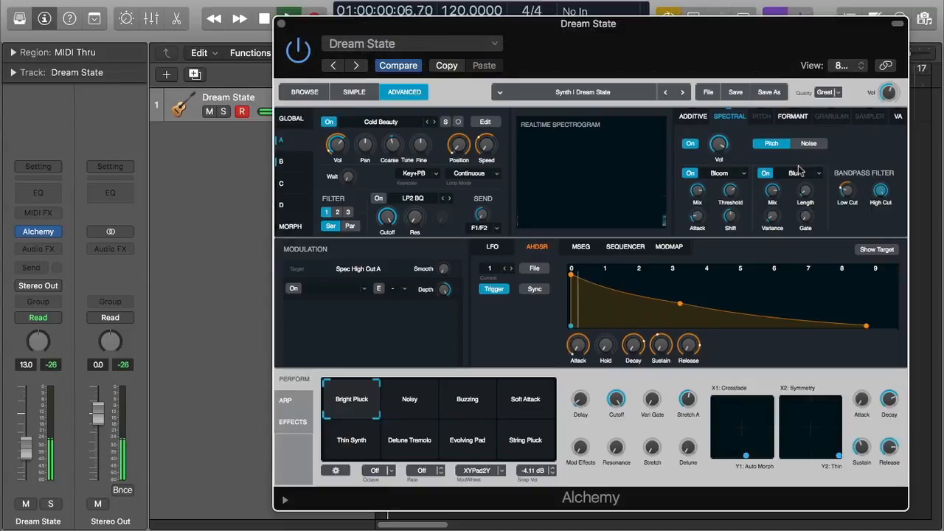
pyautogui.click(697, 192)
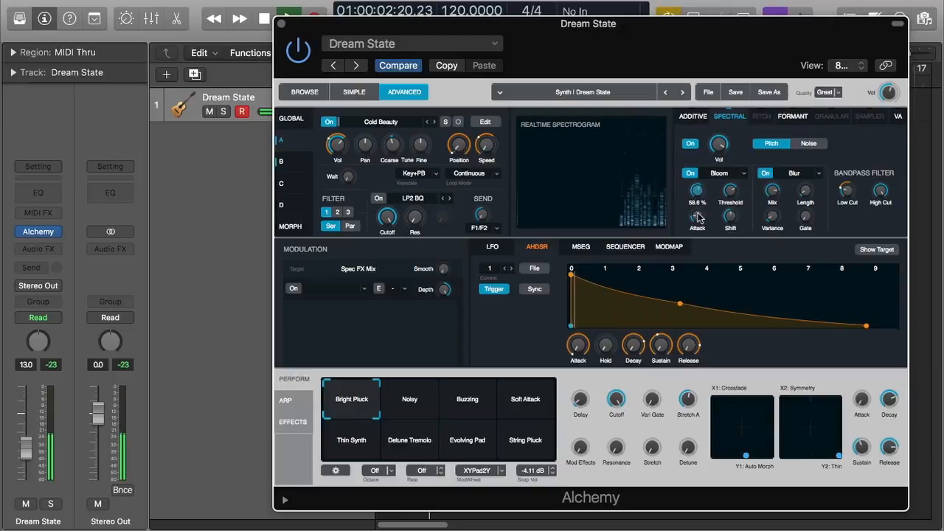
pyautogui.moveTo(697, 195); pyautogui.dragTo(769, 218)
# Step: Bypass the Blur and Bloom effects during playback, then re-enable both to compare the sound
pyautogui.click(767, 173)
pyautogui.click(688, 174)
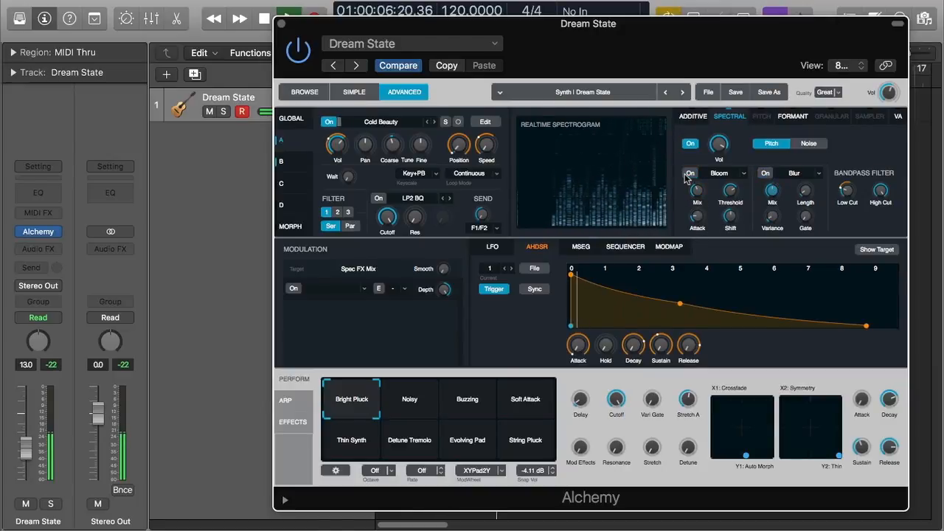
pyautogui.click(689, 174)
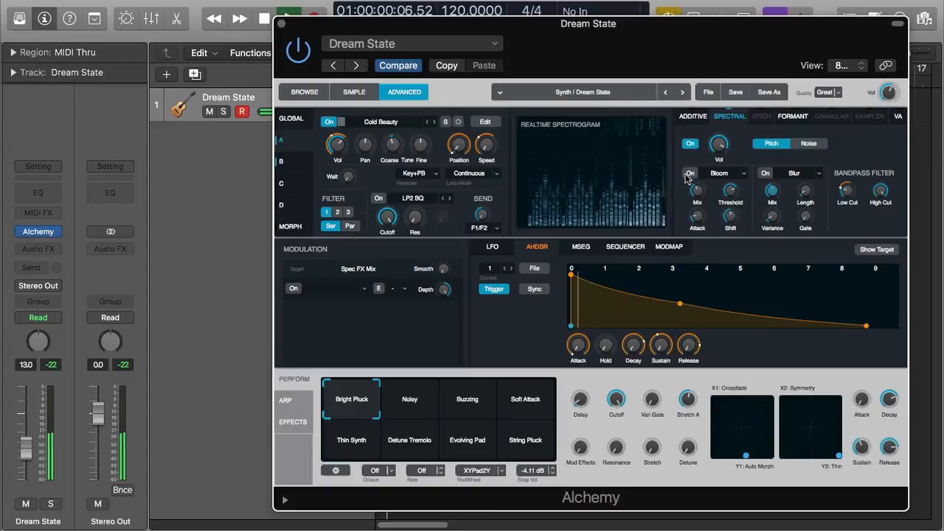
pyautogui.click(765, 172)
# Step: Raise the Blur effect's Length to about 6.8 and Gate to about -38 dB, and increase its Variance
pyautogui.click(805, 190)
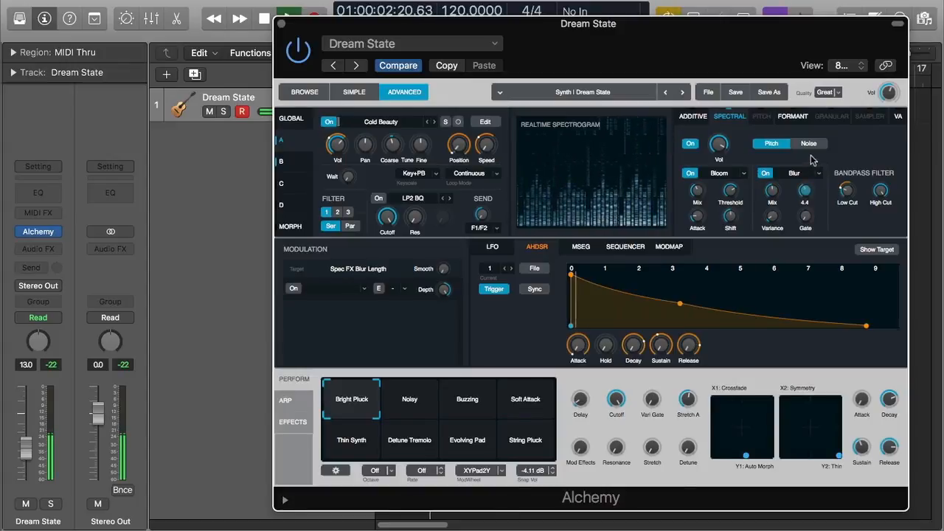
pyautogui.click(805, 216)
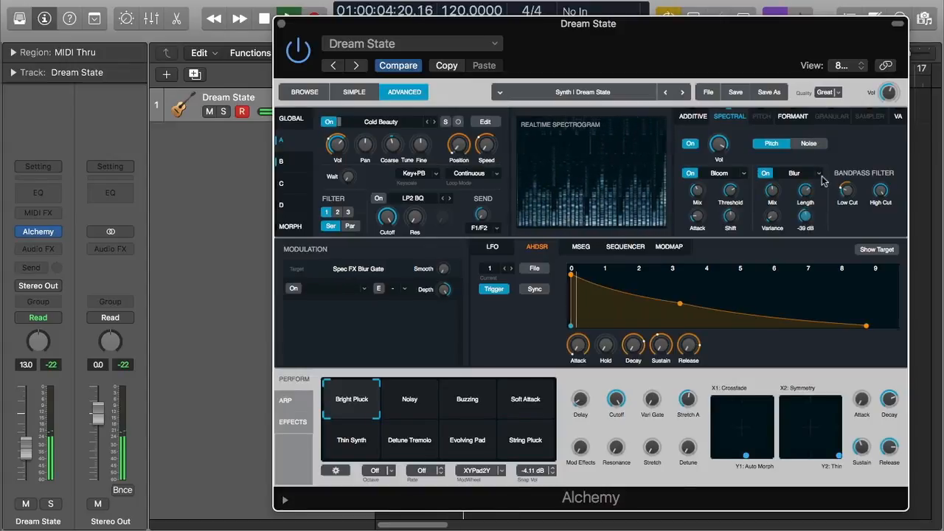
pyautogui.click(772, 216)
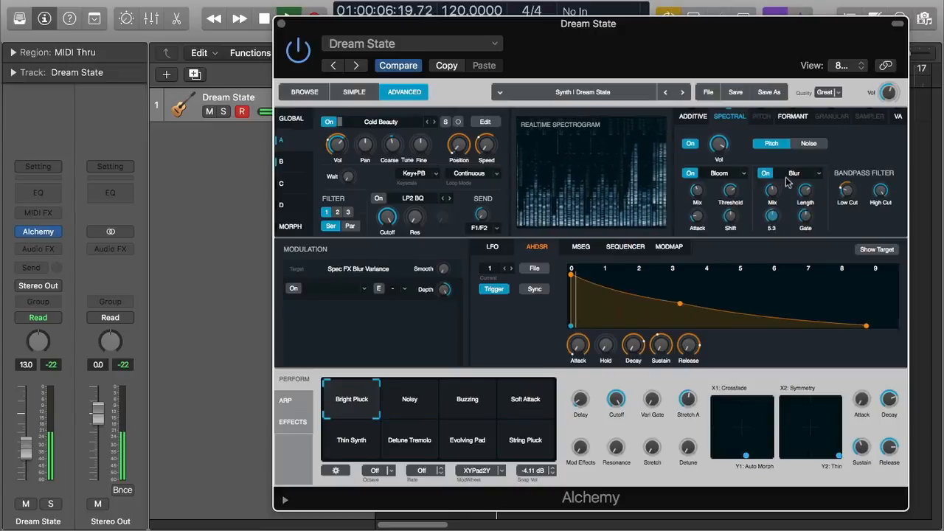
# Step: Set the Bloom effect's Shift to about -29 and Attack to about 0.31 sec, and adjust its Threshold
pyautogui.click(729, 216)
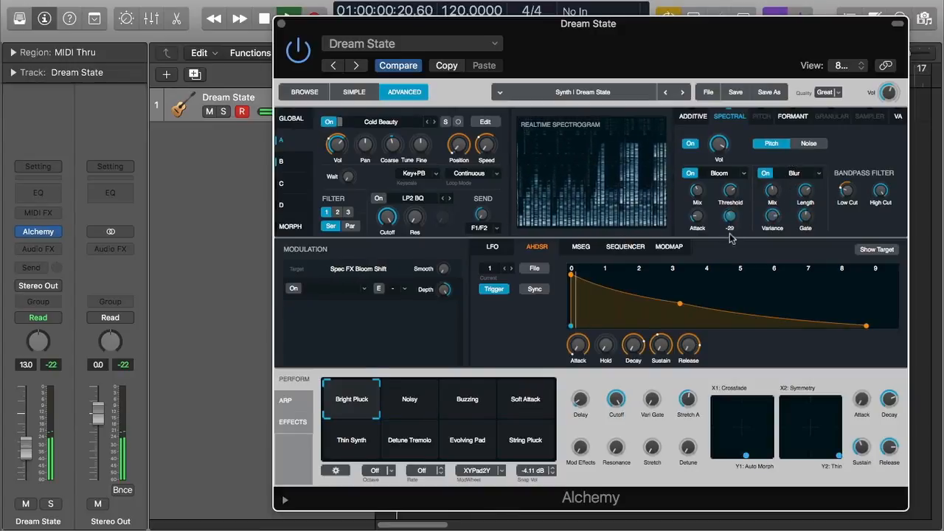
pyautogui.click(697, 216)
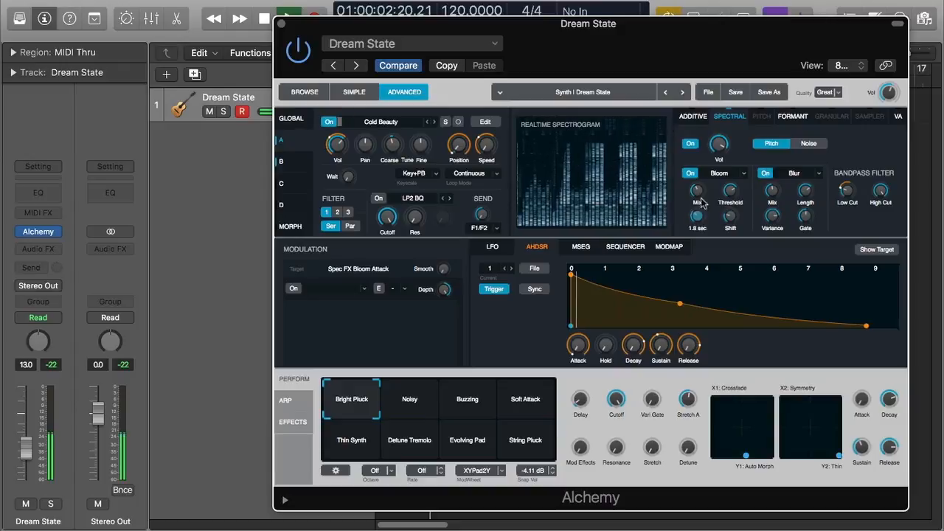
pyautogui.moveTo(706, 186); pyautogui.dragTo(702, 238)
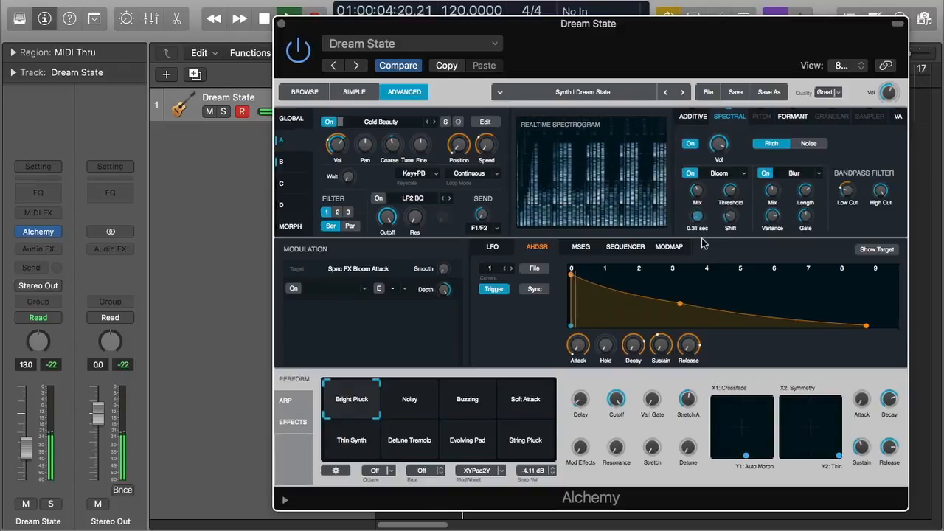
pyautogui.click(730, 191)
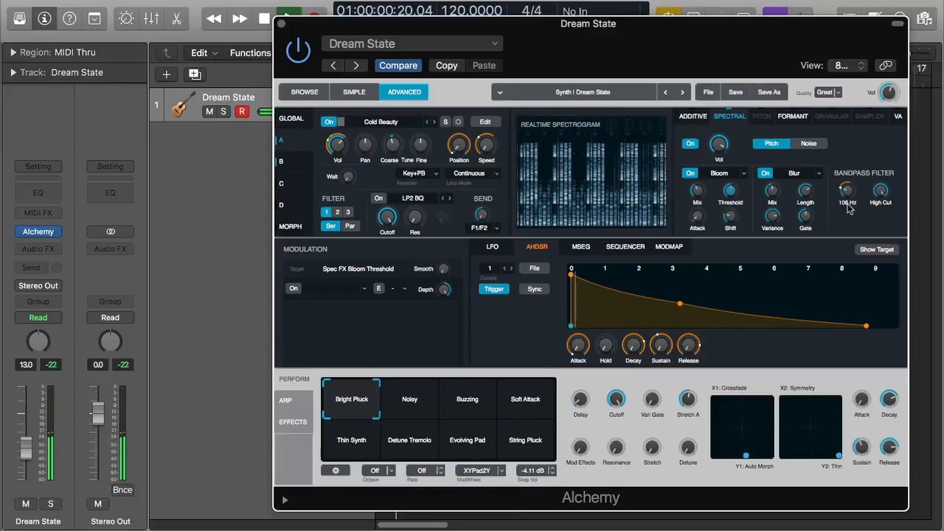
# Step: Narrow the spectral bandpass filter with Low Cut at about 1023 Hz and a lower High Cut, and adjust the spectral volume
pyautogui.moveTo(845, 189); pyautogui.dragTo(886, 284)
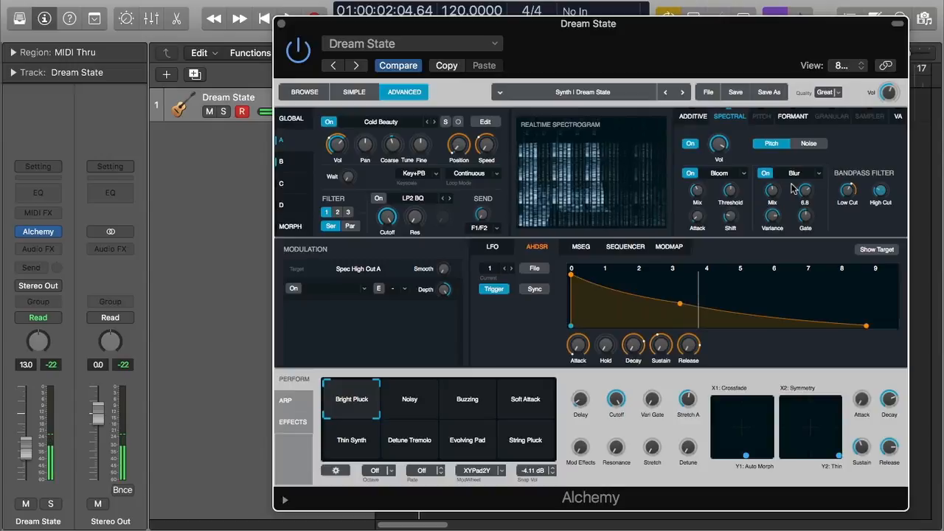
pyautogui.press('Return')
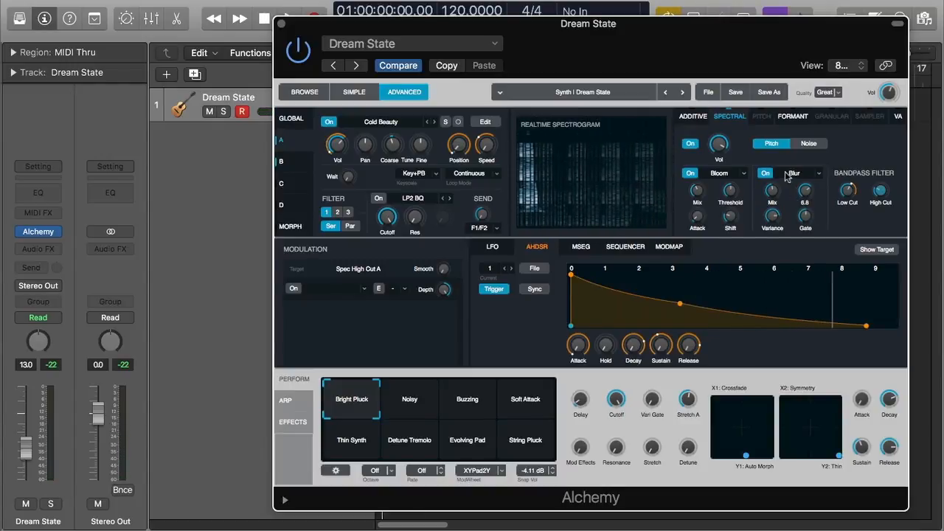
pyautogui.click(720, 152)
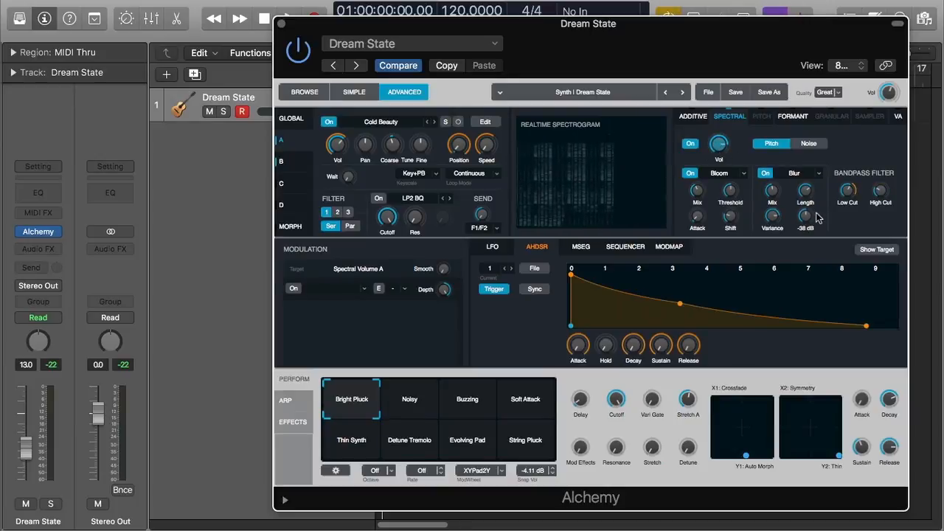
# Step: Replace the spectral effects with Cloud in the first slot and Freq Shift in the second
pyautogui.click(728, 174)
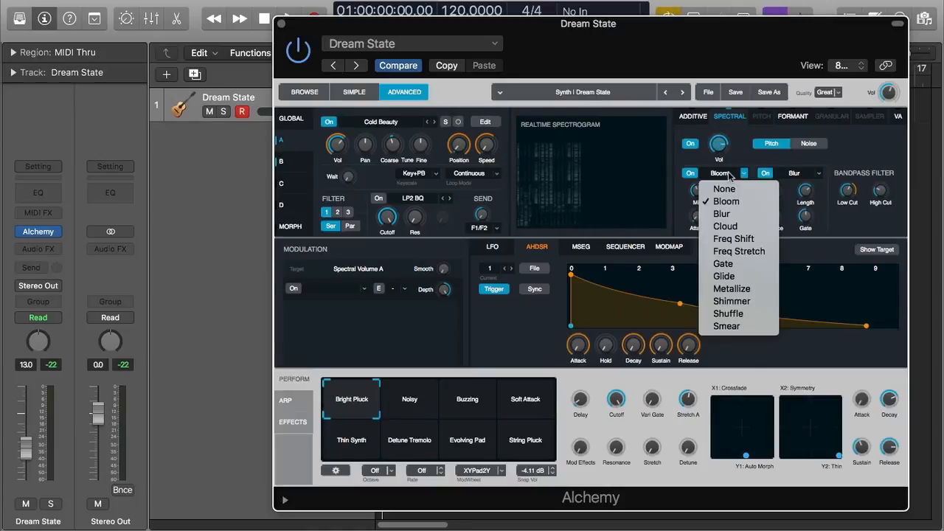
pyautogui.click(778, 179)
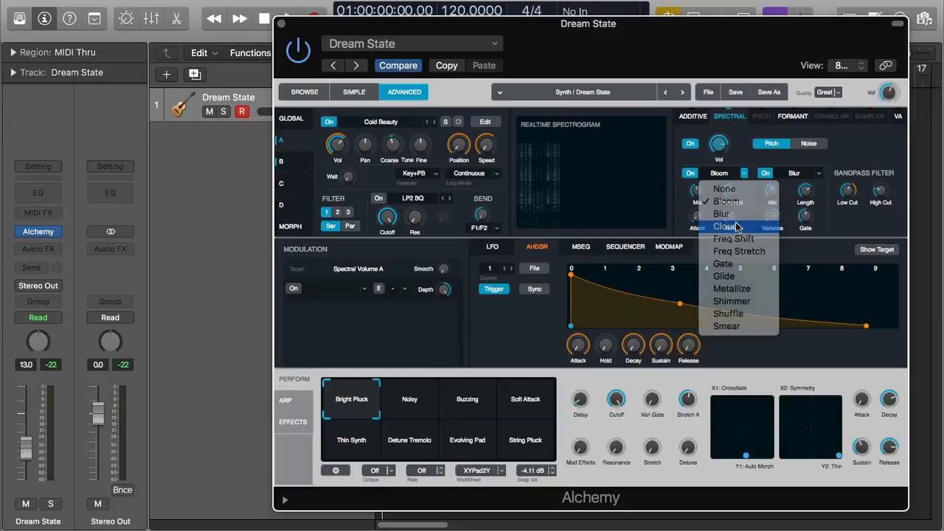
pyautogui.click(795, 174)
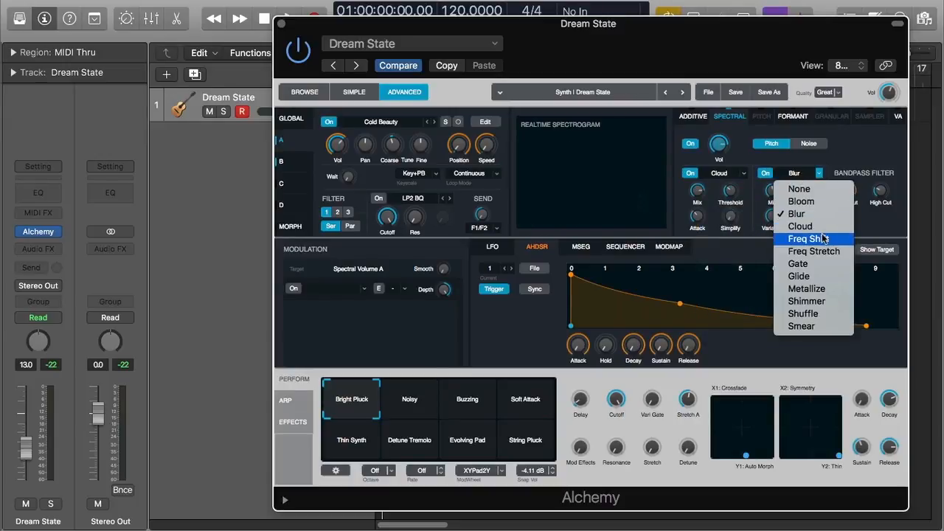
pyautogui.click(823, 239)
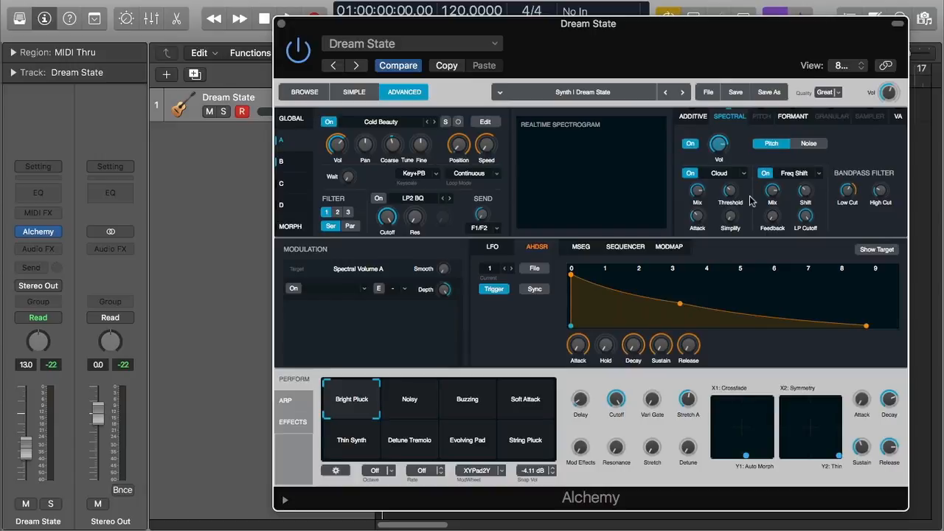
pyautogui.moveTo(816, 185)
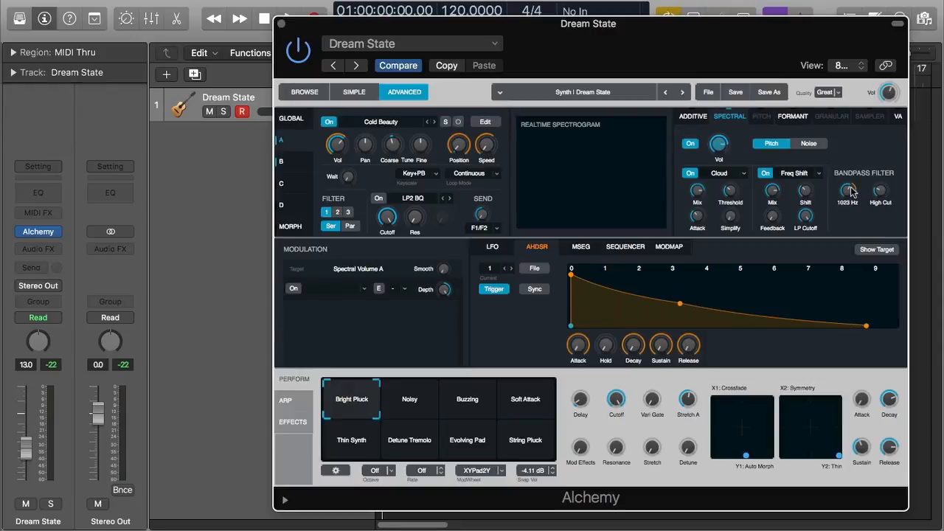
# Step: Show the modulation of the bandpass Low Cut, switch source A's spectral mode to Noise, and view the source loading options
pyautogui.click(849, 192)
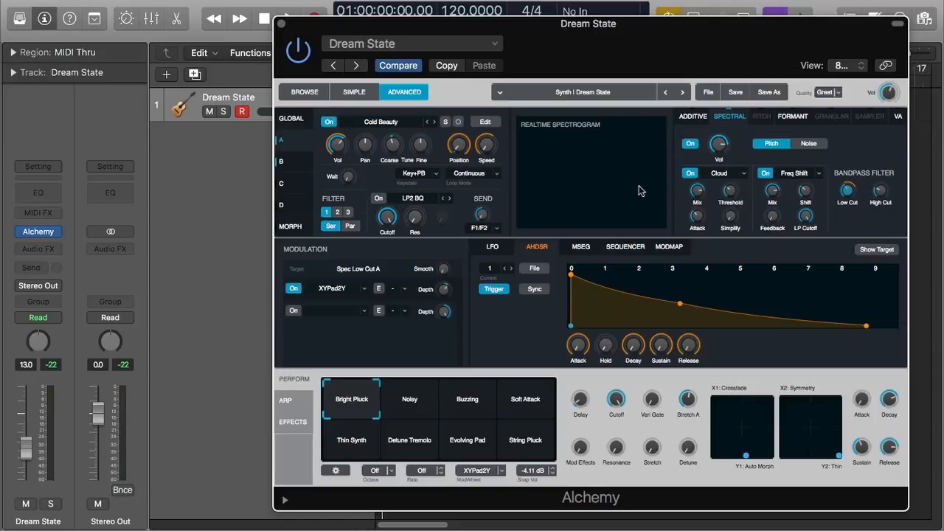
pyautogui.click(809, 144)
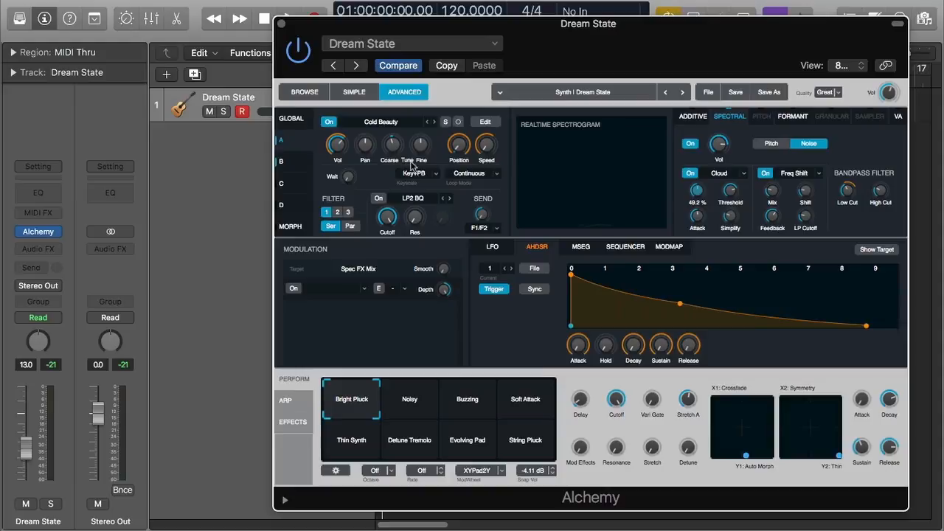
pyautogui.click(732, 176)
pyautogui.click(761, 157)
pyautogui.click(397, 122)
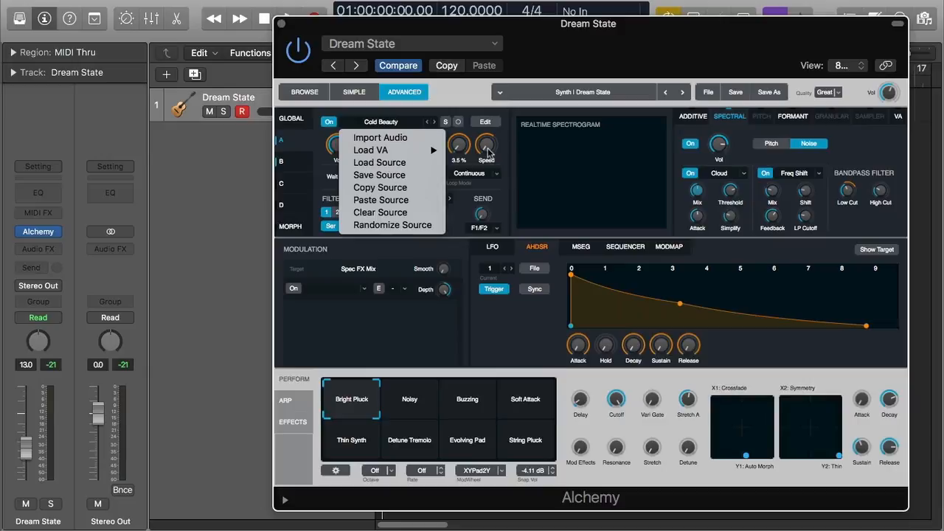
pyautogui.click(855, 153)
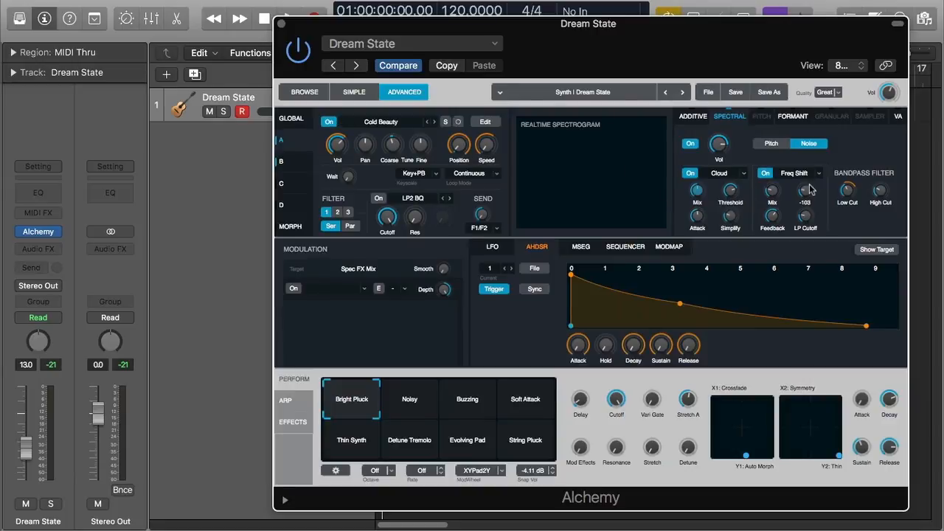
# Step: Replace the spectral effects with Freq Stretch in the first slot and Gate in the second
pyautogui.click(728, 174)
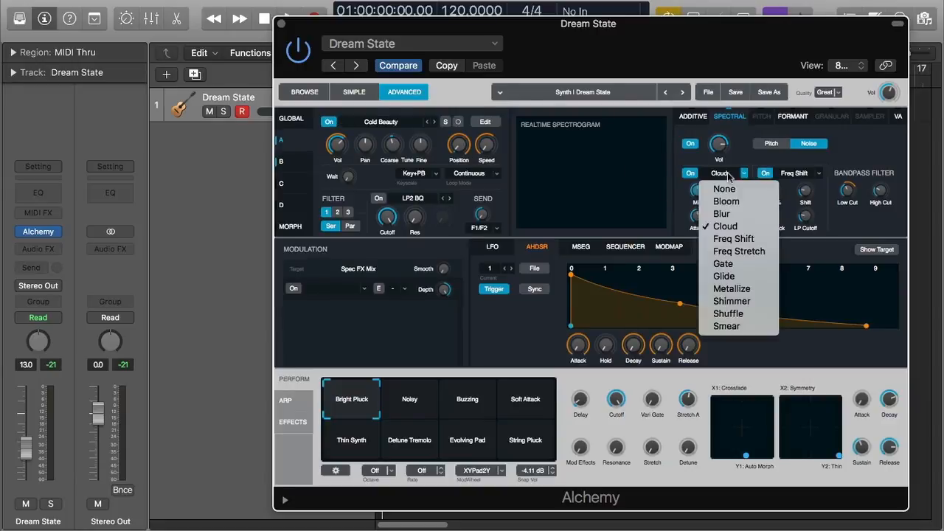
pyautogui.click(741, 251)
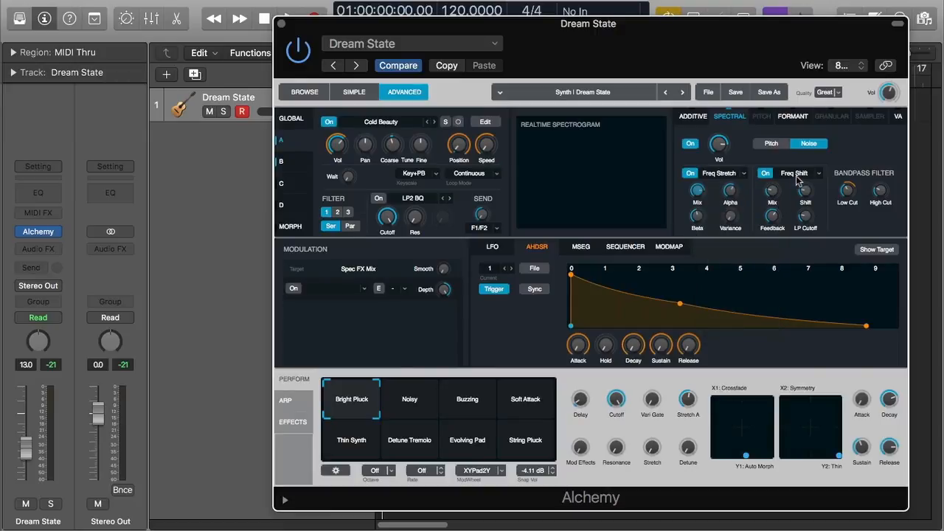
pyautogui.click(797, 176)
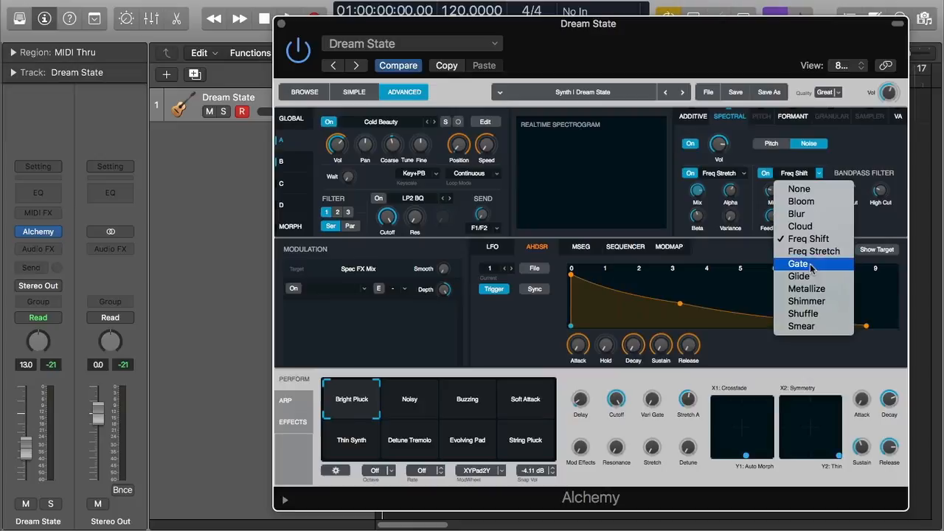
pyautogui.click(799, 264)
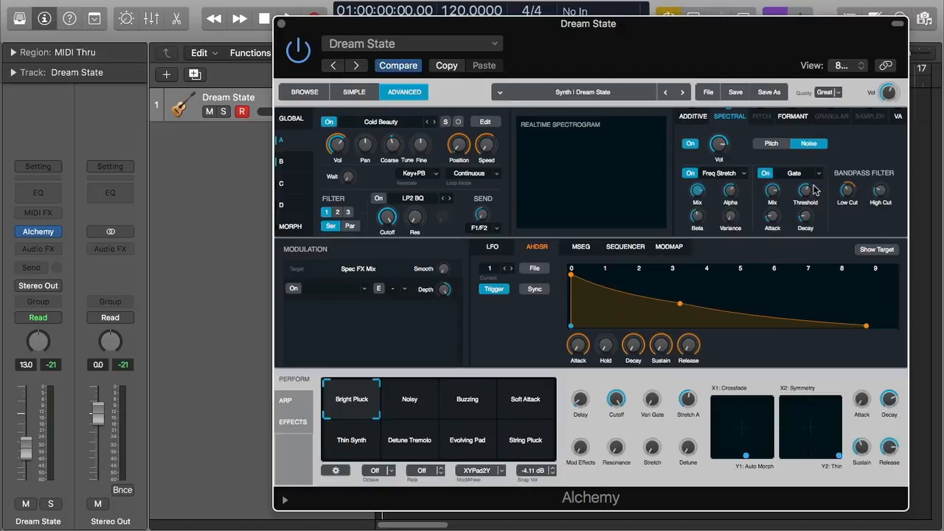
# Step: Change the first spectral effect to Glide and the second to Metallize
pyautogui.click(744, 173)
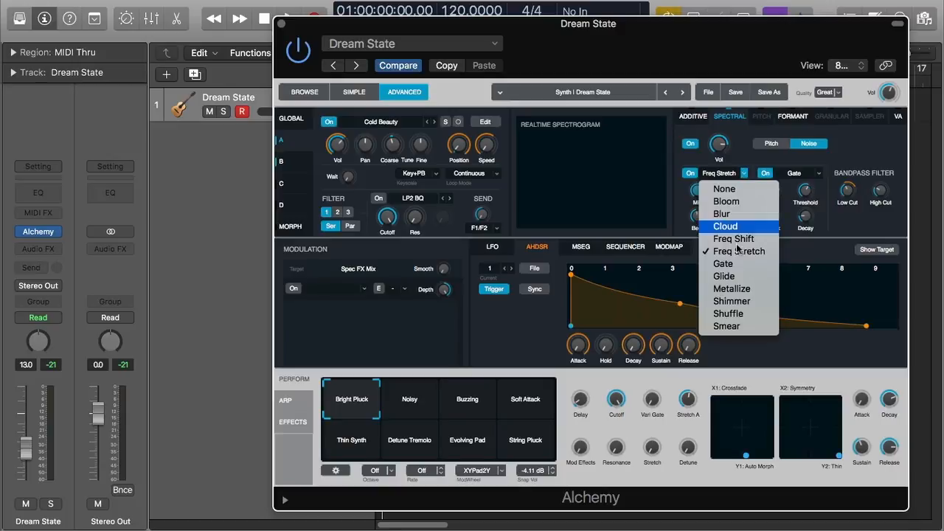
pyautogui.click(745, 276)
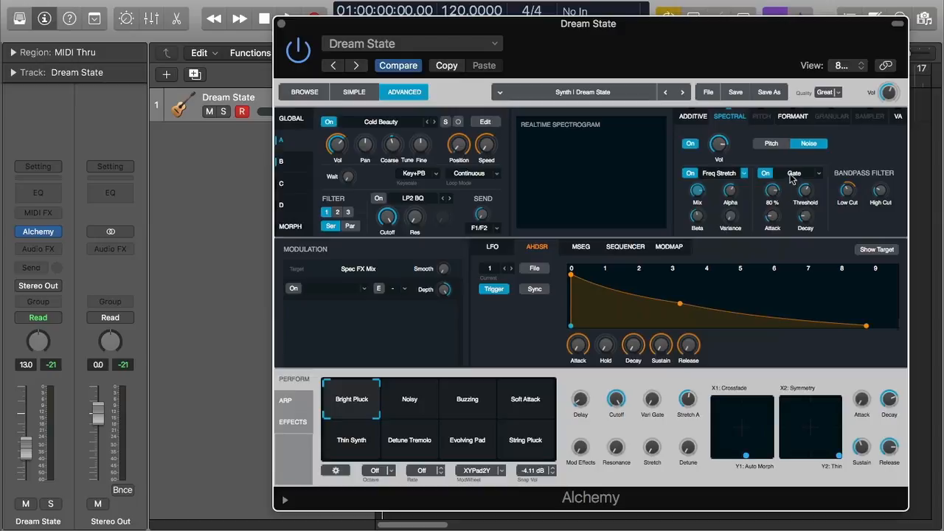
pyautogui.click(792, 176)
pyautogui.click(817, 289)
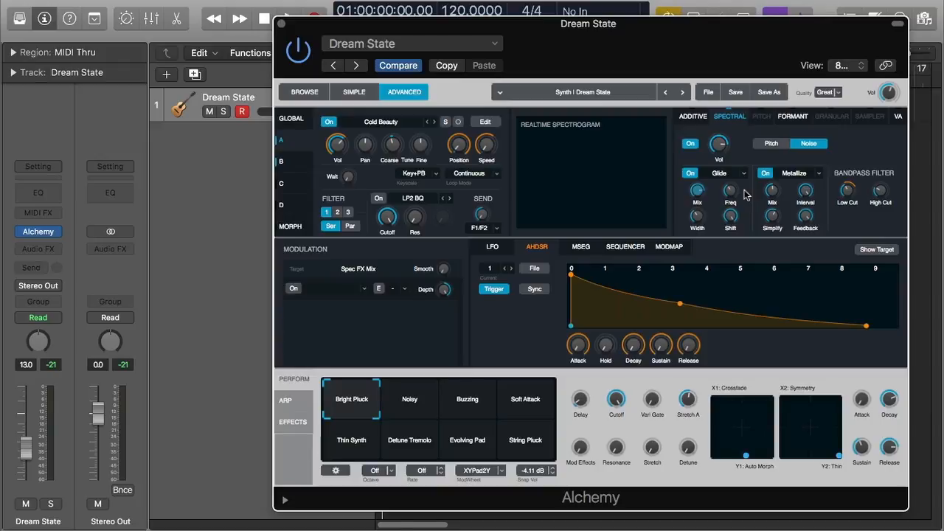
# Step: Load Shimmer as the first spectral effect and Shuffle as the second
pyautogui.moveTo(814, 191)
pyautogui.moveTo(811, 218)
pyautogui.click(732, 172)
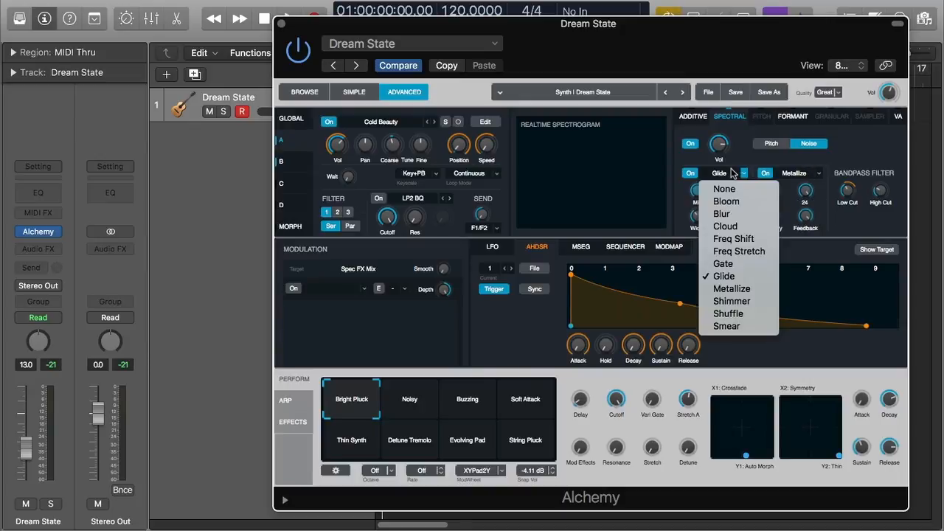
pyautogui.click(739, 277)
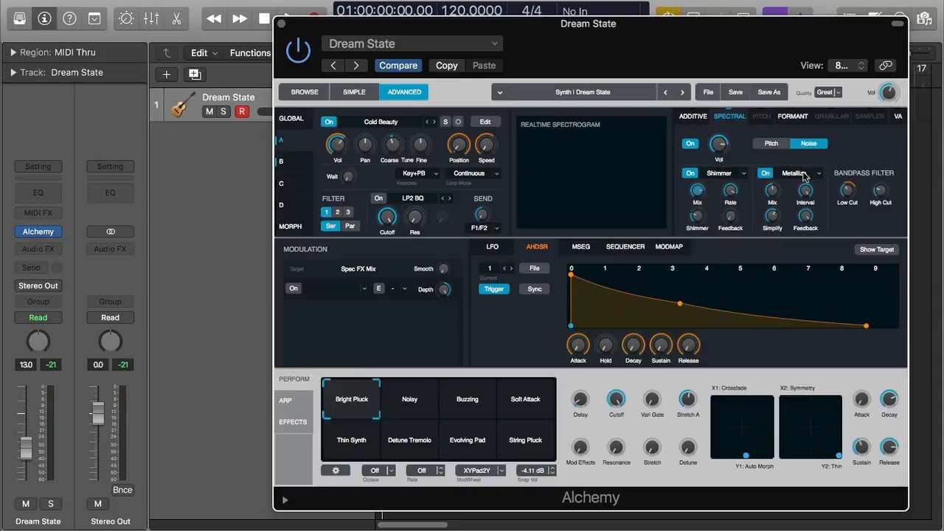
pyautogui.click(804, 176)
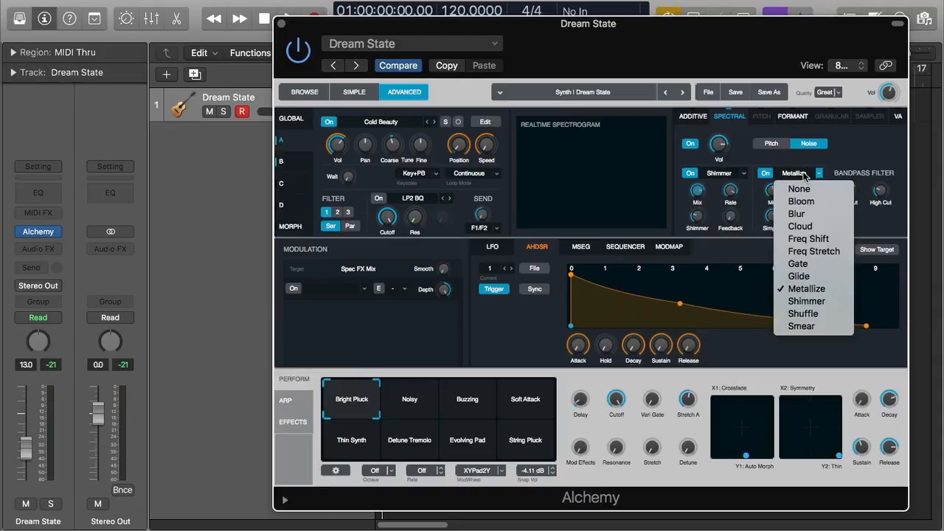
pyautogui.click(804, 314)
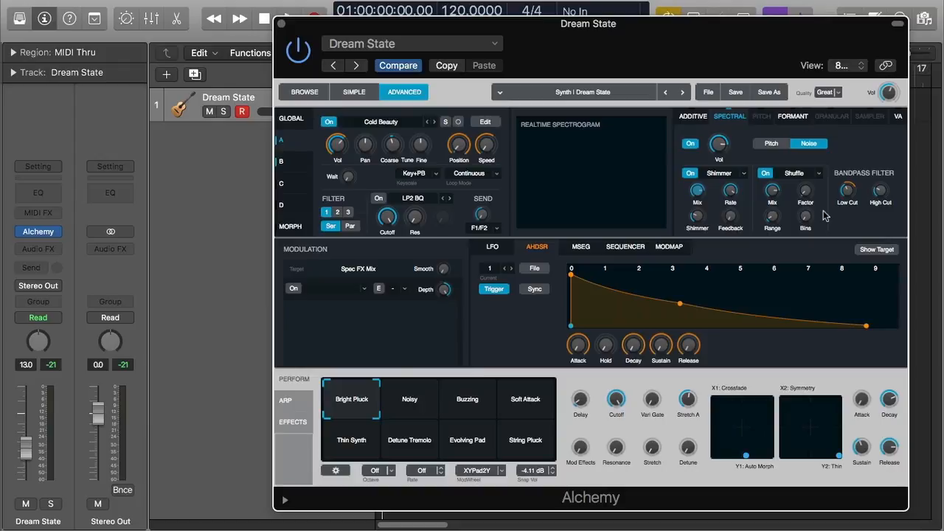
# Step: Compare source A's additive settings with its spectral settings
pyautogui.moveTo(729, 223)
pyautogui.moveTo(740, 202)
pyautogui.click(693, 117)
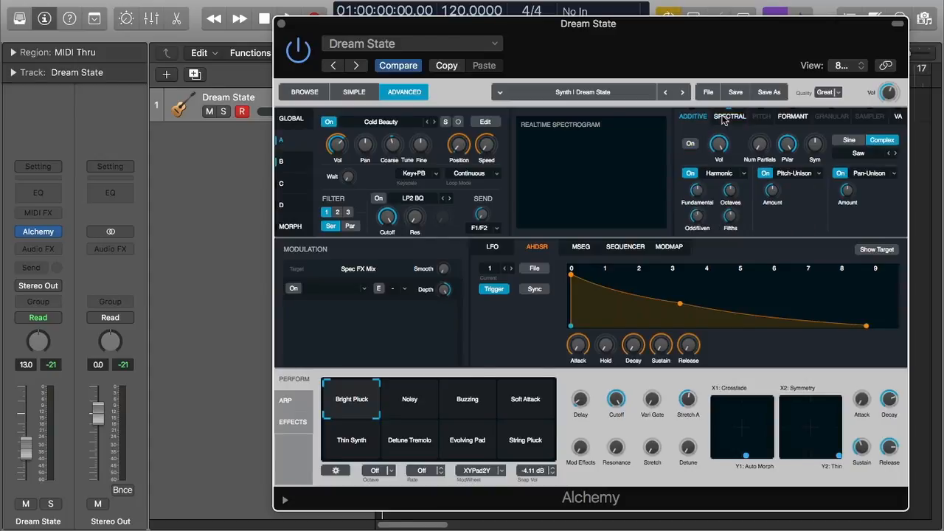
pyautogui.click(726, 117)
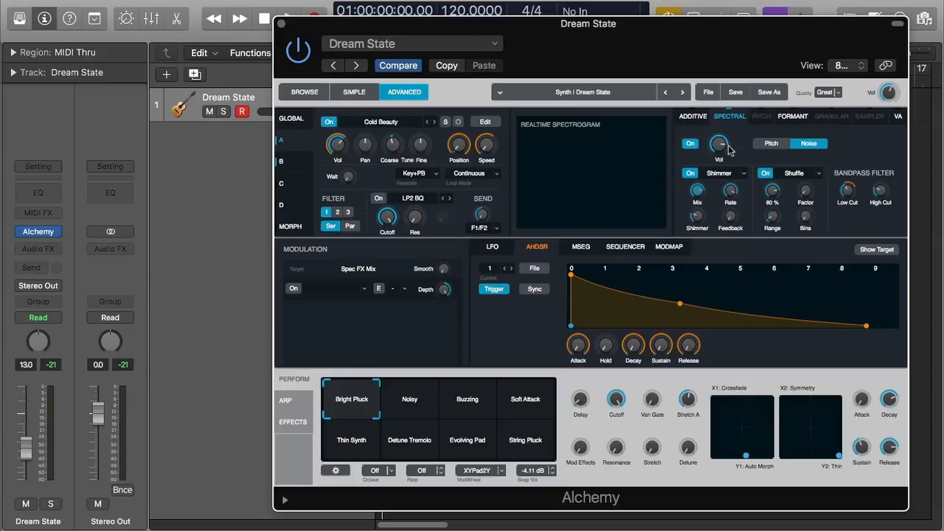
pyautogui.click(695, 118)
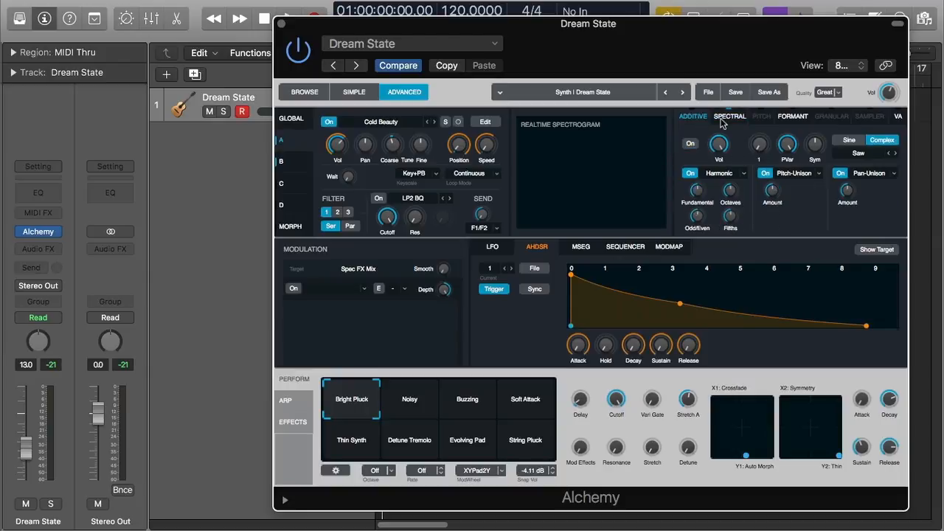
pyautogui.click(724, 121)
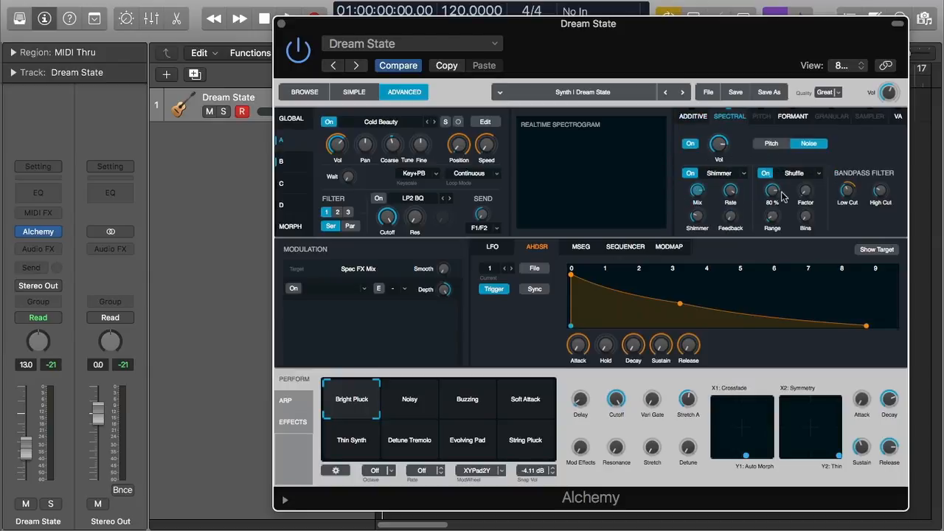
# Step: Load Smear as the first spectral effect, examine its parameters, and review the list of available effects
pyautogui.click(735, 174)
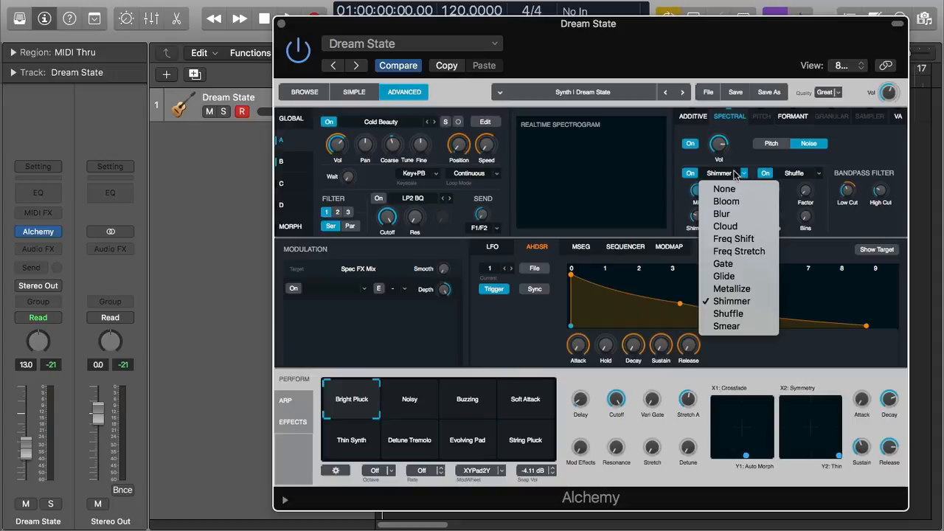
pyautogui.click(745, 327)
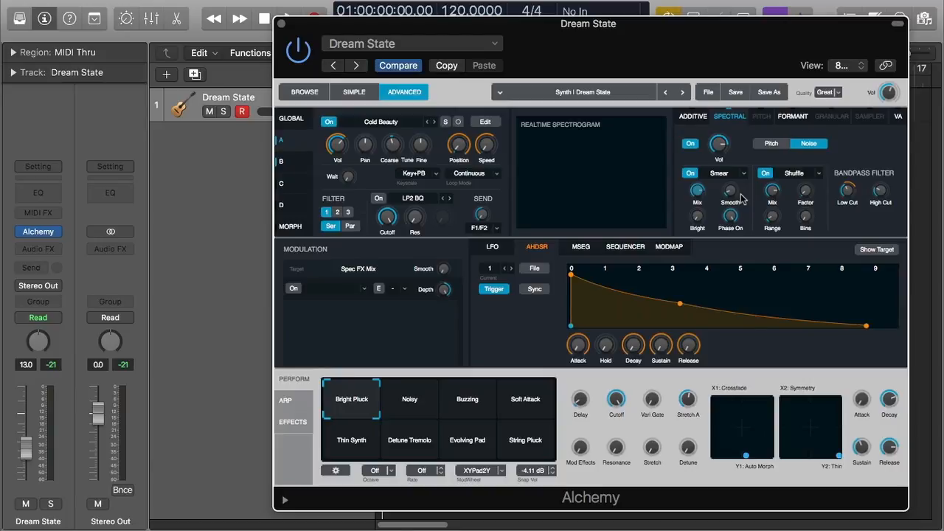
pyautogui.moveTo(743, 198); pyautogui.dragTo(735, 181)
pyautogui.moveTo(702, 218)
pyautogui.click(712, 173)
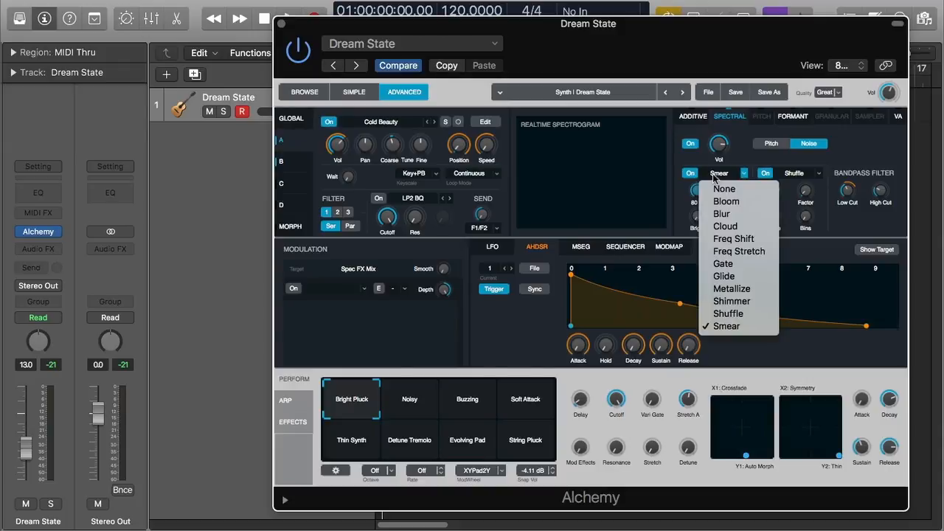
pyautogui.click(839, 160)
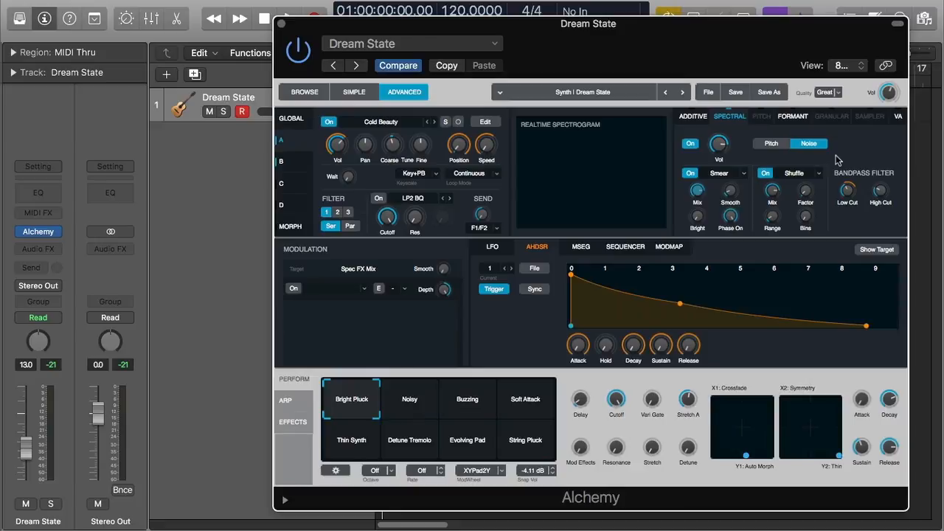
# Step: Move the Alchemy plug-in window slightly farther away from the channel strips
pyautogui.moveTo(728, 194)
pyautogui.moveTo(683, 41); pyautogui.dragTo(715, 43)
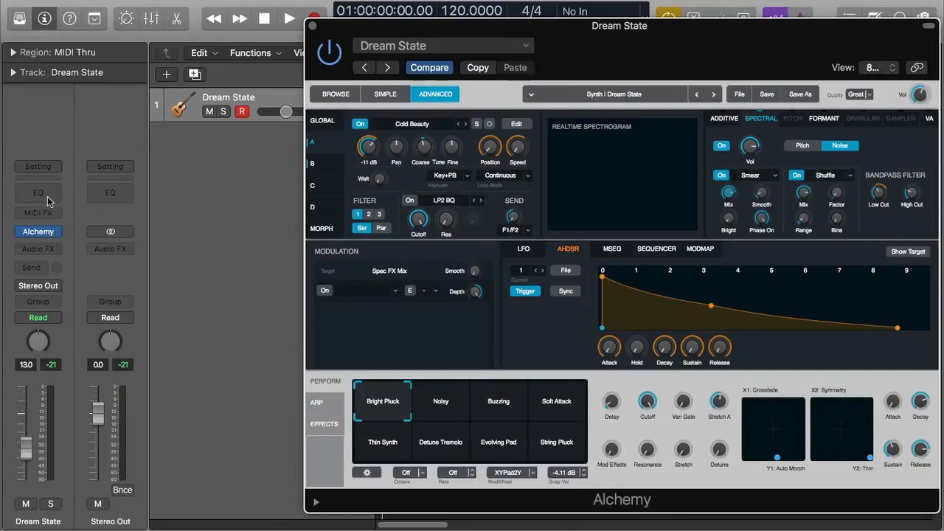